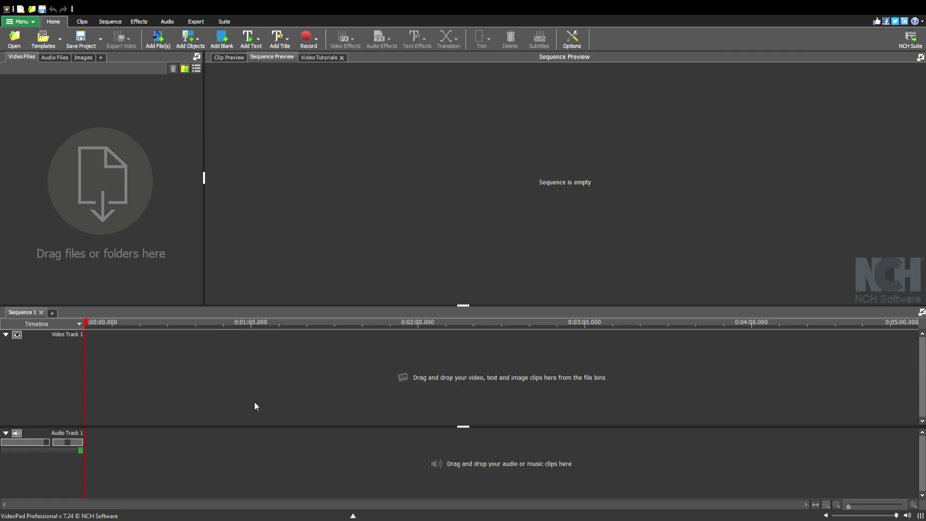
Step: Add test video 1.MP4 and test video 2.MP4 to the project's Video Files bin
{"action": "left_click", "coordinate": [163, 39]}
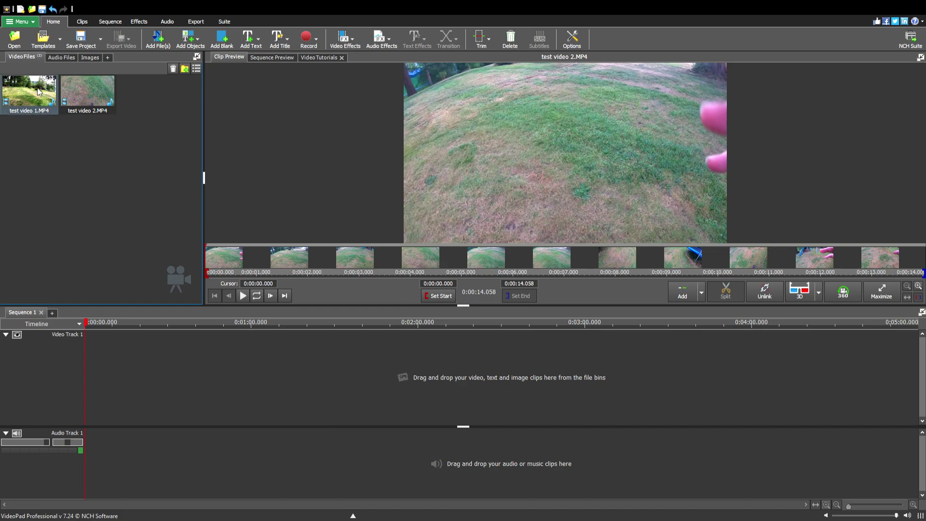
Step: Place test video 1.MP4, then test video 2.MP4, on Video Track 1 and review the sequence
{"action": "left_click_drag", "start_coordinate": [33, 96], "coordinate": [178, 383]}
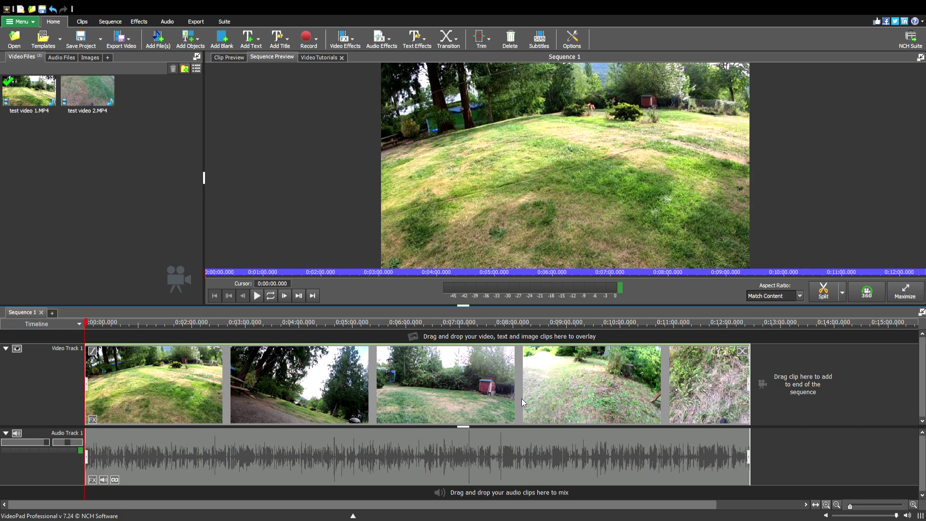
{"action": "left_click_drag", "start_coordinate": [86, 81], "coordinate": [835, 374]}
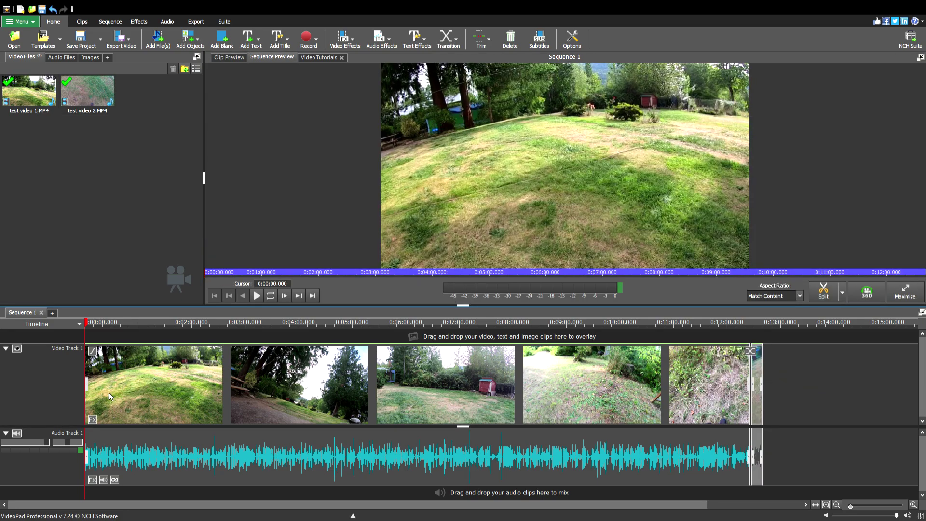
{"action": "left_click", "coordinate": [87, 323]}
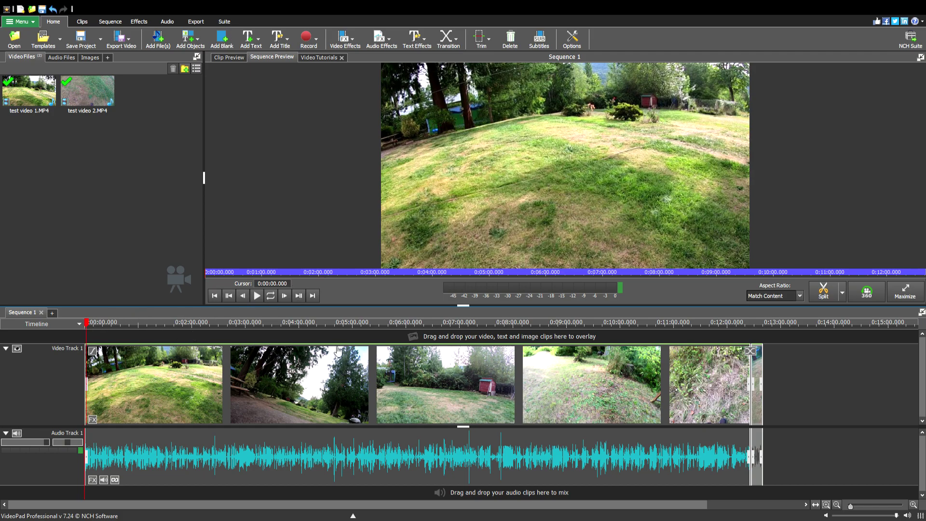
{"action": "key", "text": "space"}
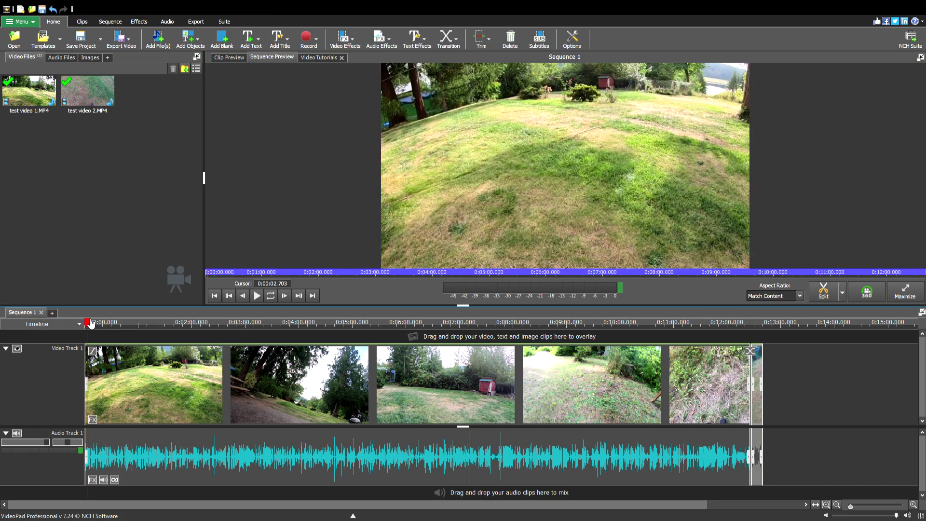
{"action": "left_click_drag", "start_coordinate": [87, 322], "coordinate": [748, 332]}
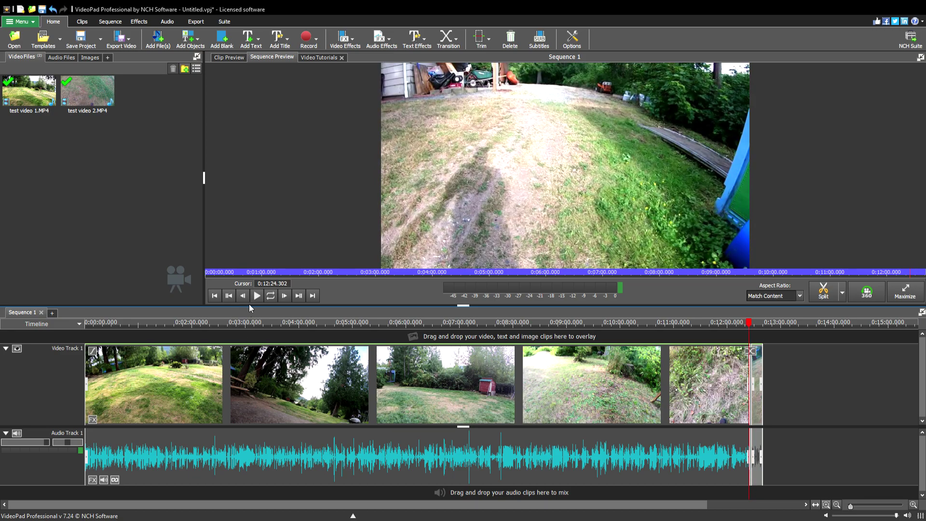
{"action": "left_click", "coordinate": [262, 297]}
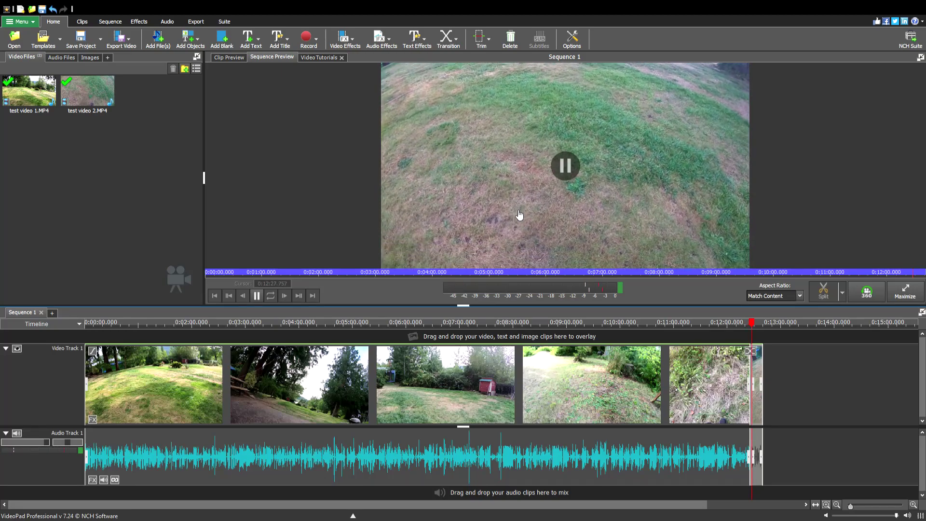
{"action": "left_click", "coordinate": [259, 297]}
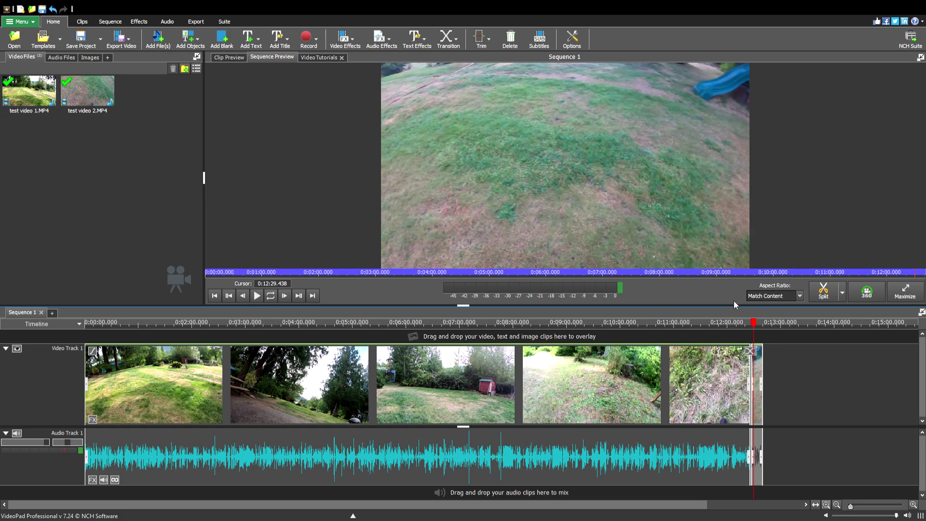
{"action": "left_click_drag", "start_coordinate": [755, 322], "coordinate": [104, 322]}
{"action": "key", "text": "Home"}
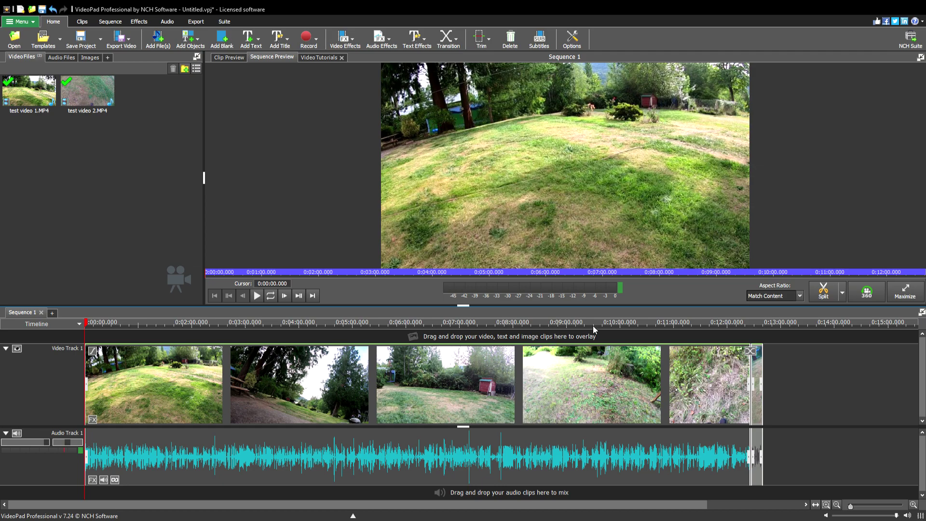
Step: Split the first video clip at 0:06:31 with Alt+S
{"action": "left_click", "coordinate": [823, 291]}
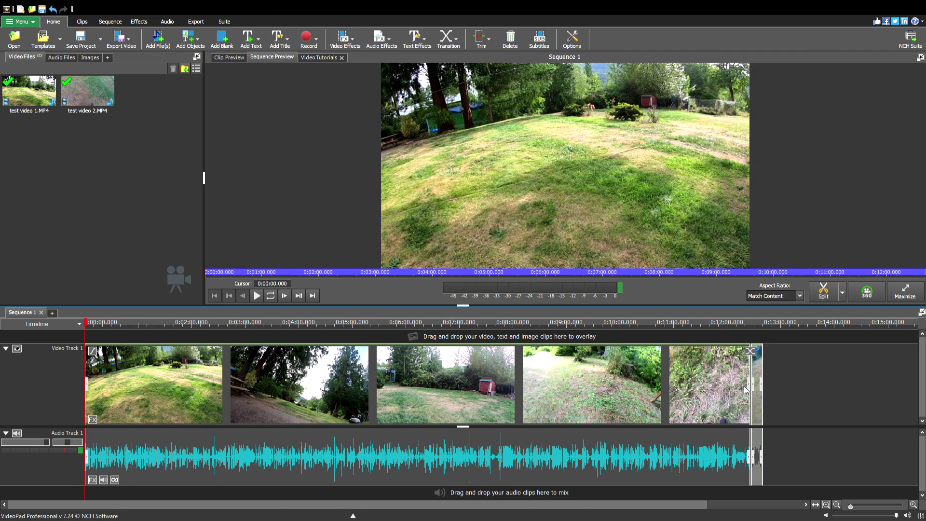
{"action": "left_click", "coordinate": [427, 433]}
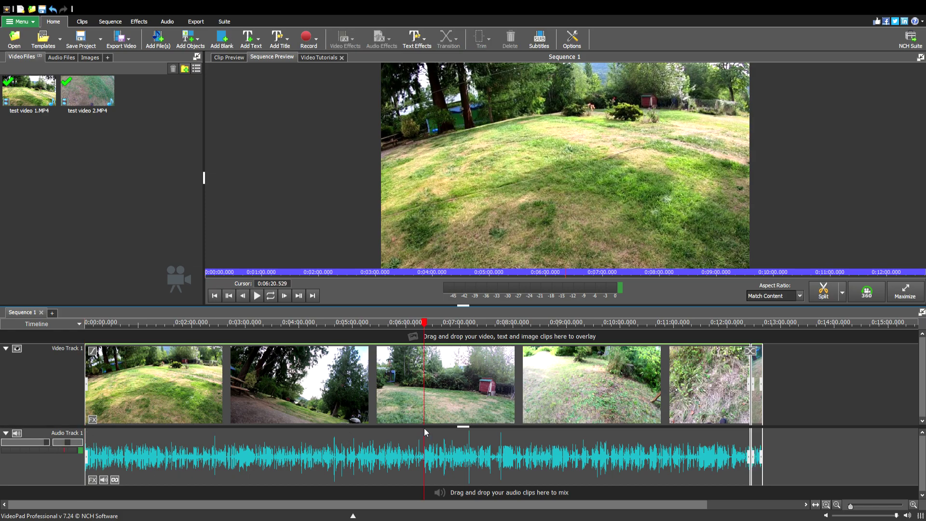
{"action": "left_click_drag", "start_coordinate": [434, 404], "coordinate": [444, 403]}
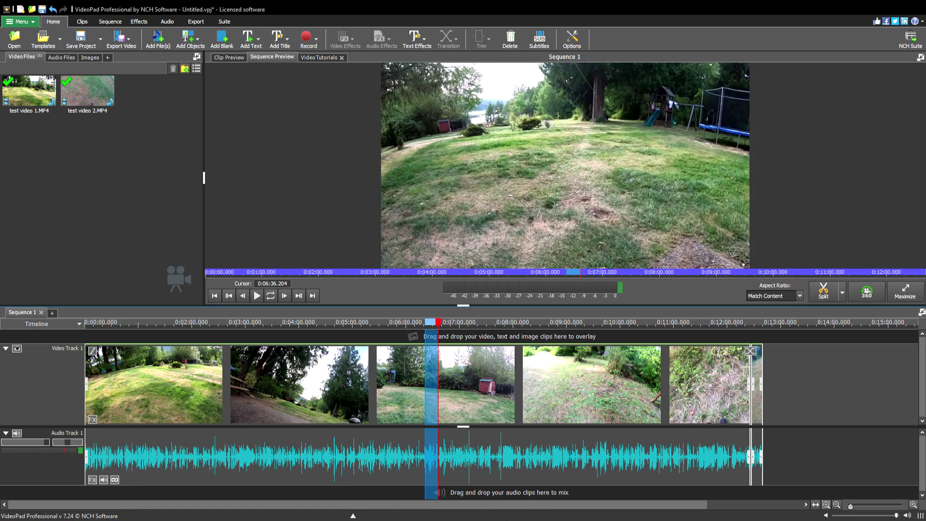
{"action": "left_click", "coordinate": [434, 363]}
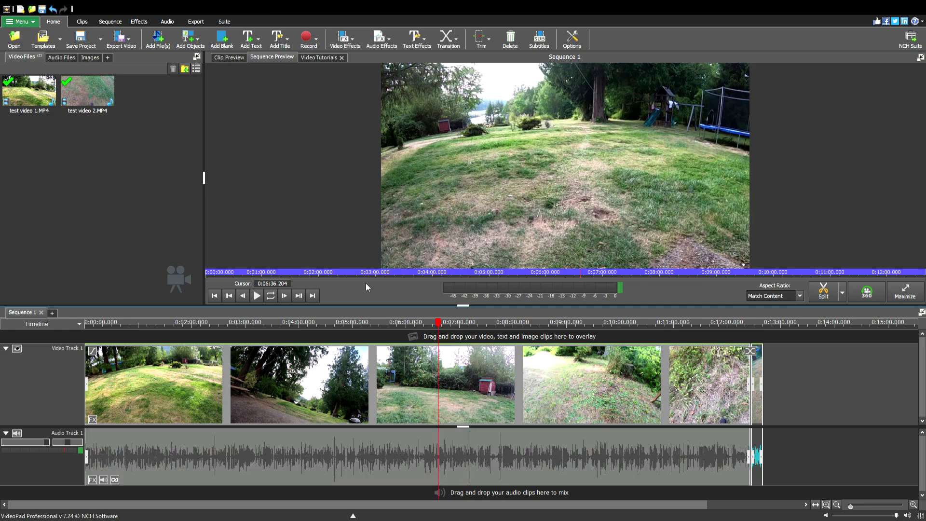
{"action": "left_click_drag", "start_coordinate": [438, 322], "coordinate": [434, 322]}
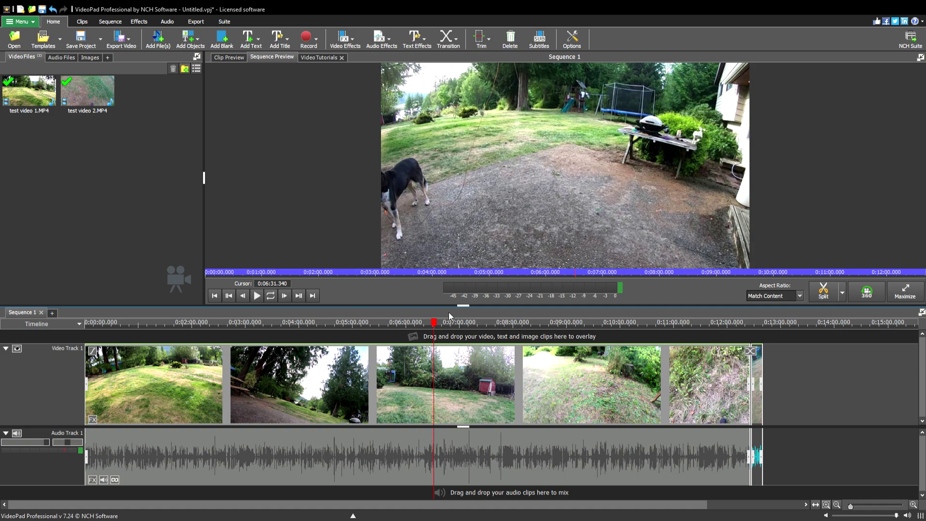
{"action": "key", "text": "alt+s"}
Step: Play the footage from the split point and skim to the sequence end
{"action": "key", "text": "space"}
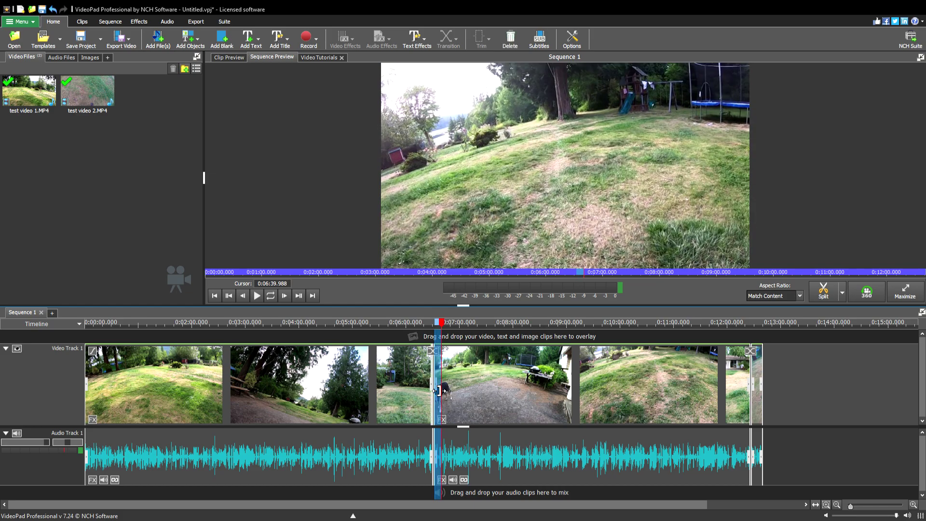
{"action": "left_click_drag", "start_coordinate": [450, 324], "coordinate": [582, 323]}
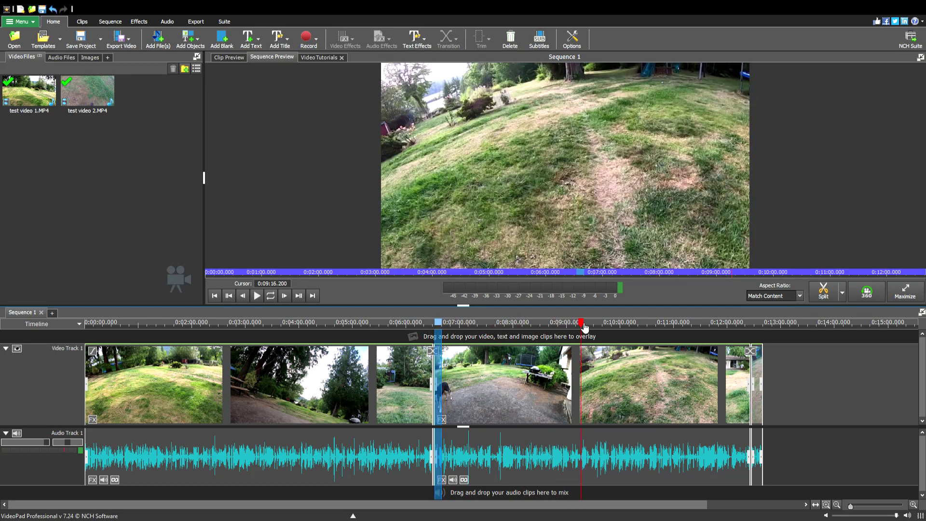
{"action": "key", "text": "End"}
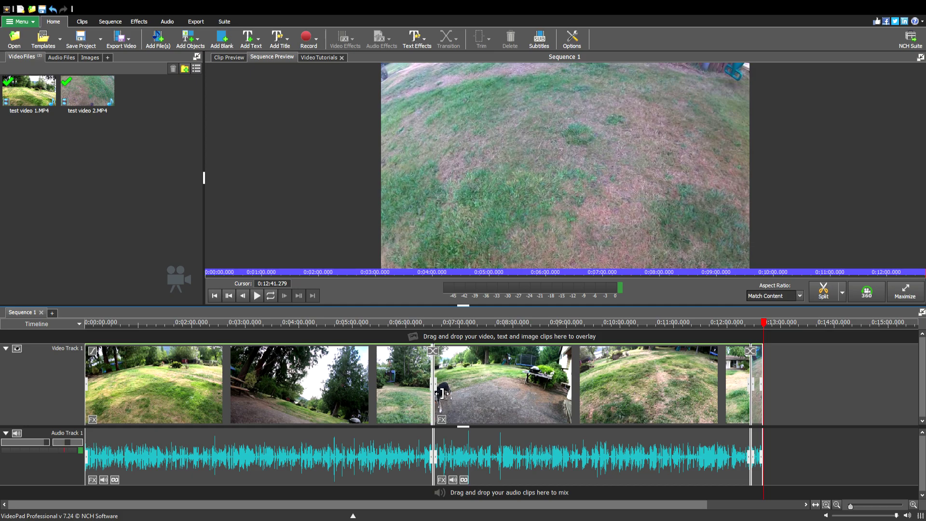
Step: Trim footage off the start of the clip after the split and play across the cut
{"action": "left_click", "coordinate": [450, 392]}
{"action": "left_click_drag", "start_coordinate": [449, 392], "coordinate": [429, 390]}
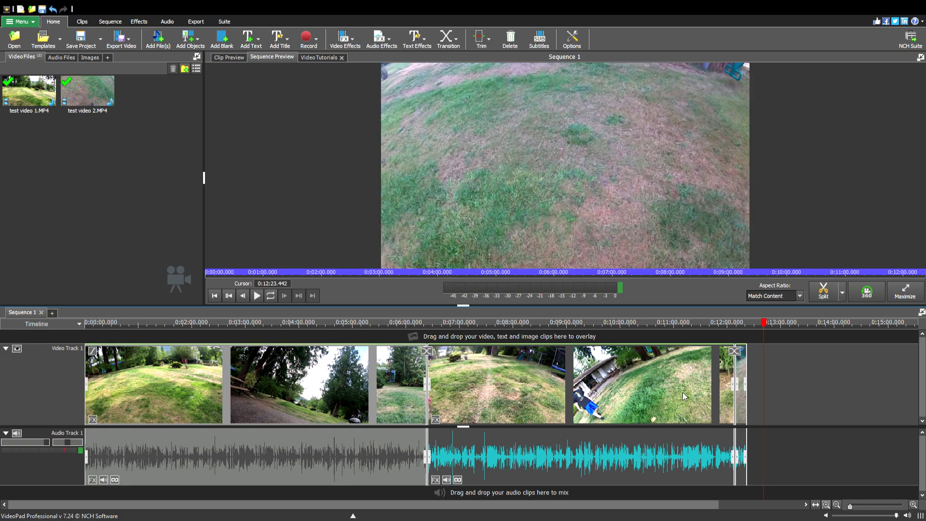
{"action": "left_click", "coordinate": [645, 324]}
{"action": "left_click", "coordinate": [430, 323]}
{"action": "left_click", "coordinate": [424, 323]}
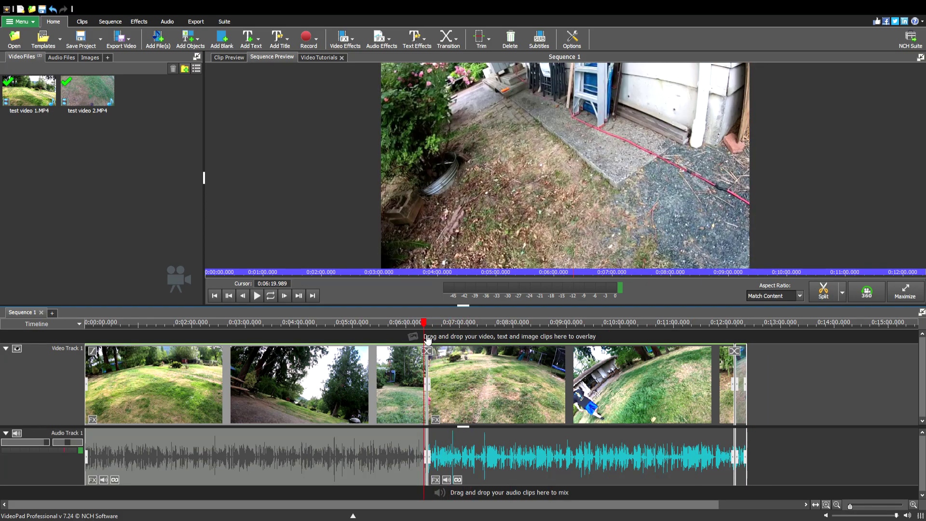
{"action": "left_click", "coordinate": [256, 296]}
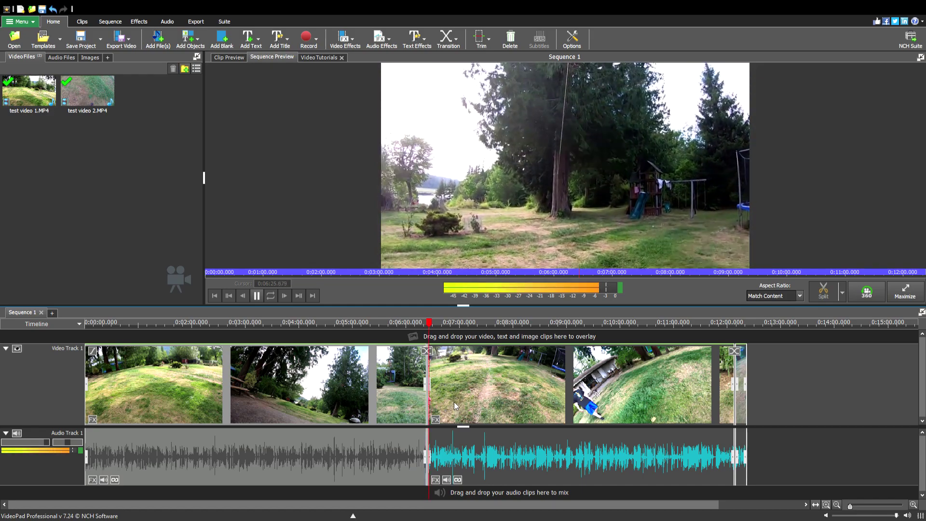
{"action": "key", "text": "space"}
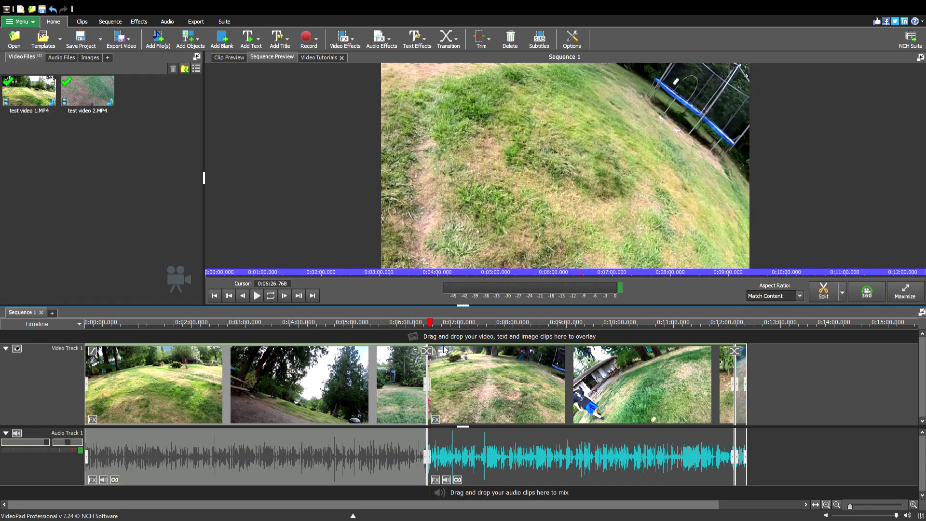
Step: Mark a time range starting at the cut, then clear it
{"action": "left_click", "coordinate": [434, 386]}
{"action": "left_click_drag", "start_coordinate": [435, 386], "coordinate": [584, 384]}
{"action": "left_click_drag", "start_coordinate": [433, 385], "coordinate": [437, 385]}
{"action": "left_click", "coordinate": [640, 386]}
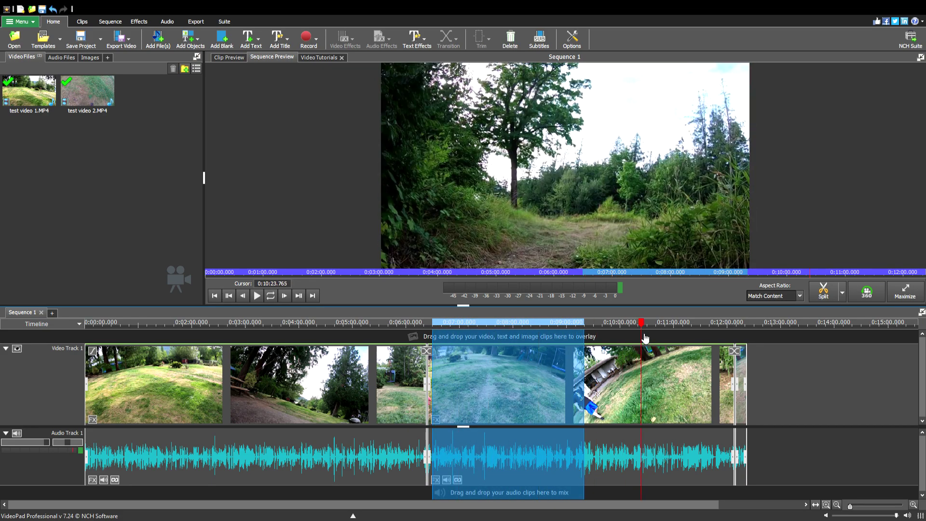
{"action": "left_click", "coordinate": [839, 424]}
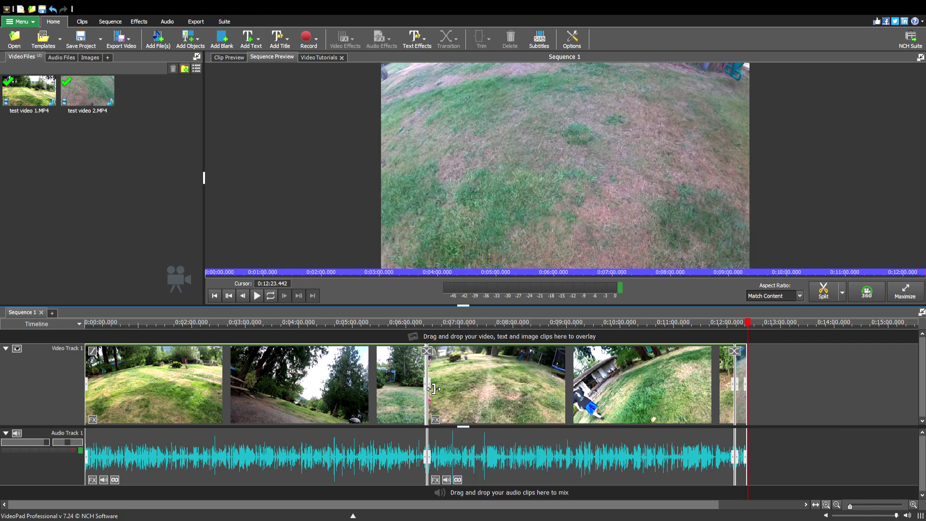
Step: Trim the clip's start further, to about 11 seconds in total, and replay the edited join
{"action": "left_click", "coordinate": [428, 388]}
{"action": "left_click_drag", "start_coordinate": [430, 389], "coordinate": [418, 388]}
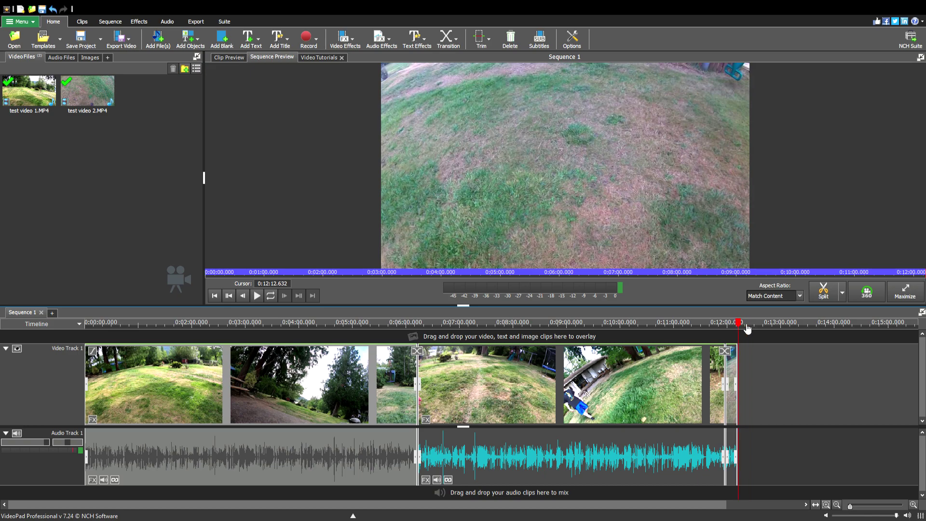
{"action": "left_click_drag", "start_coordinate": [406, 349], "coordinate": [419, 349]}
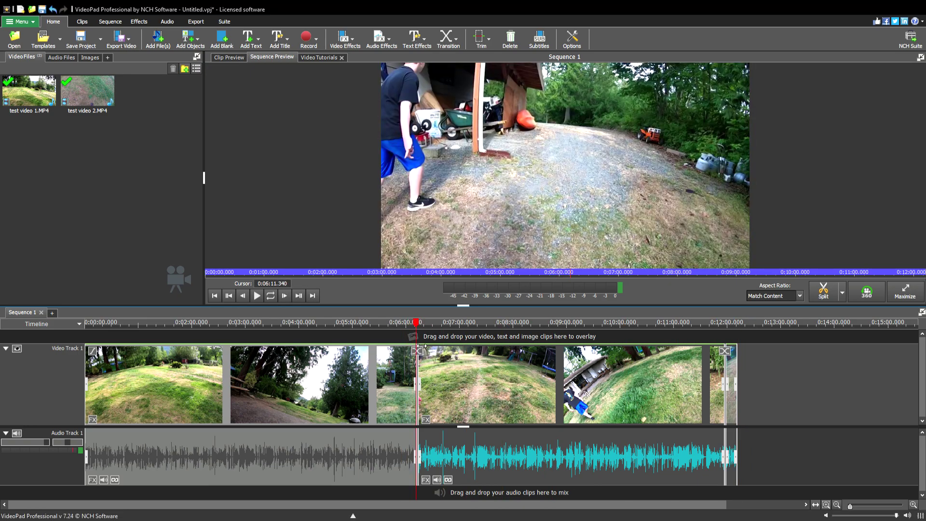
{"action": "left_click", "coordinate": [417, 326]}
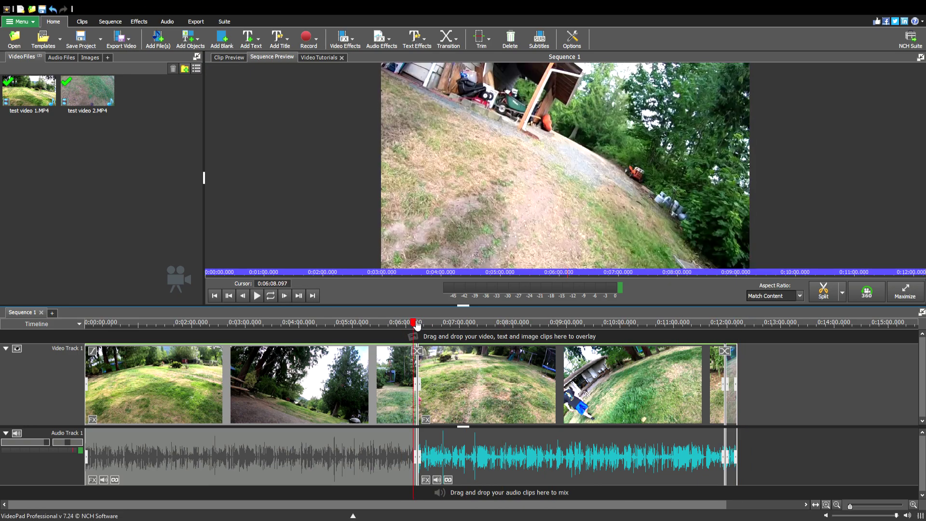
{"action": "key", "text": "space"}
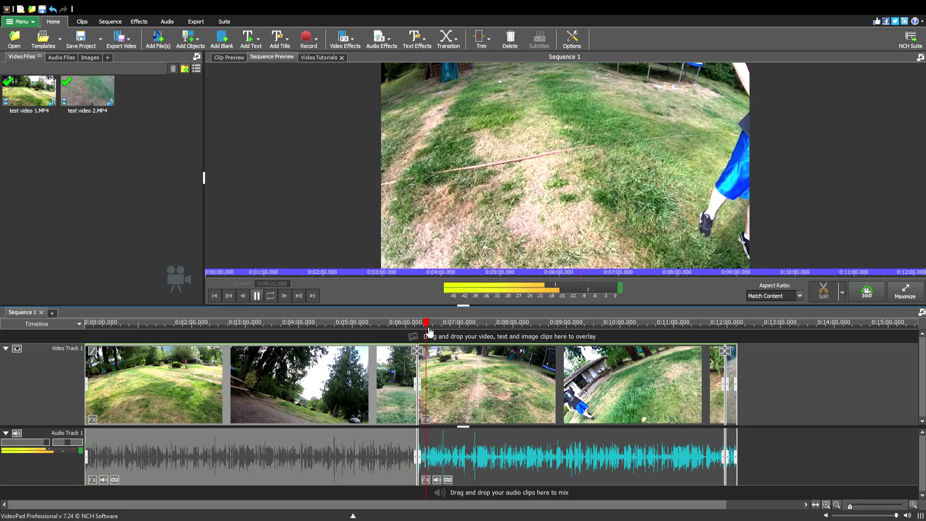
{"action": "left_click_drag", "start_coordinate": [429, 331], "coordinate": [419, 324]}
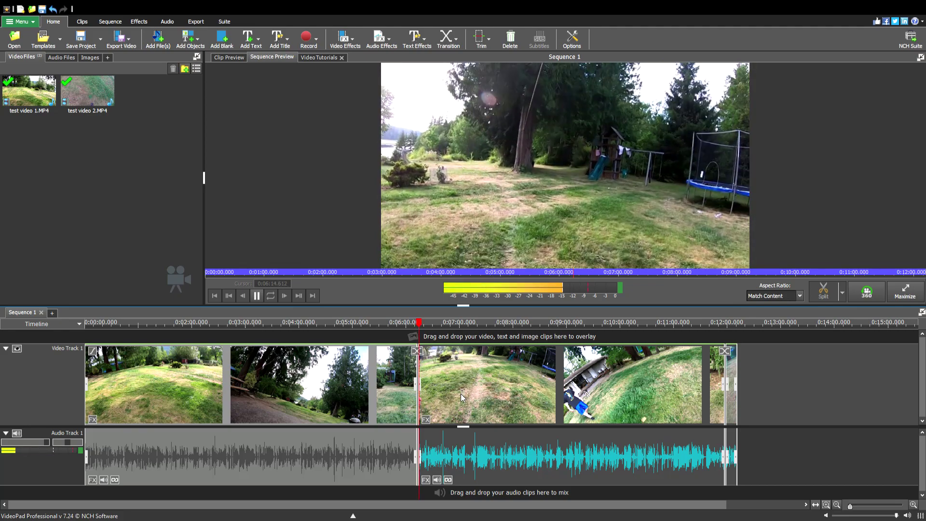
{"action": "key", "text": "space"}
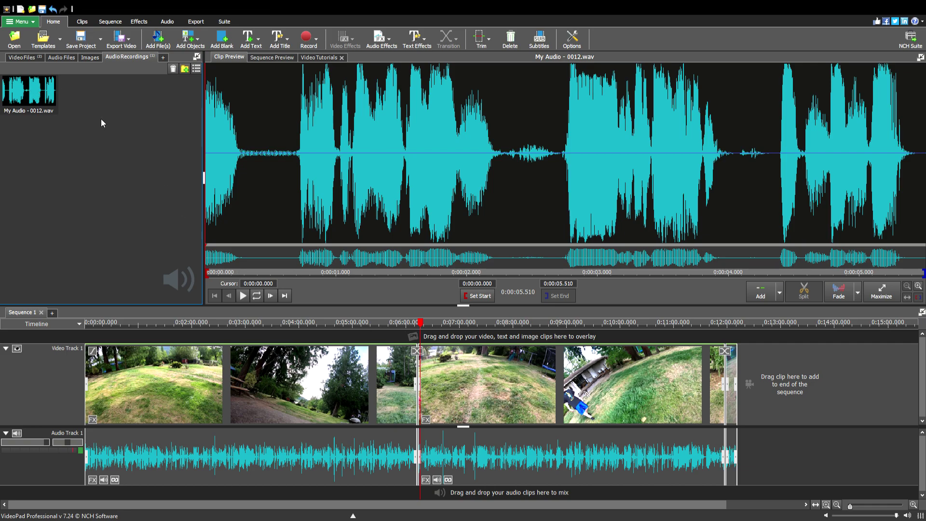
Step: Delete the first clip with its audio and scrub through the remaining six minutes of footage
{"action": "left_click", "coordinate": [220, 443]}
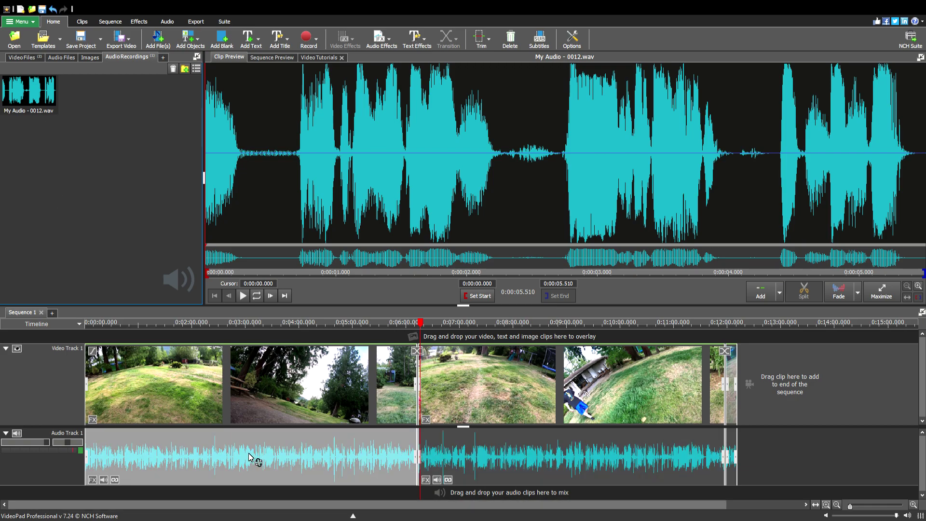
{"action": "key", "text": "Delete"}
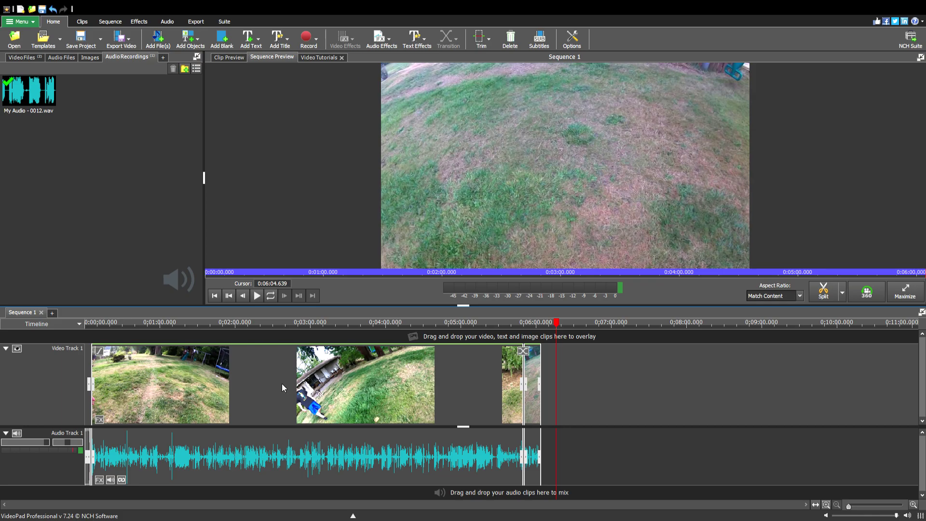
{"action": "left_click_drag", "start_coordinate": [556, 322], "coordinate": [86, 333]}
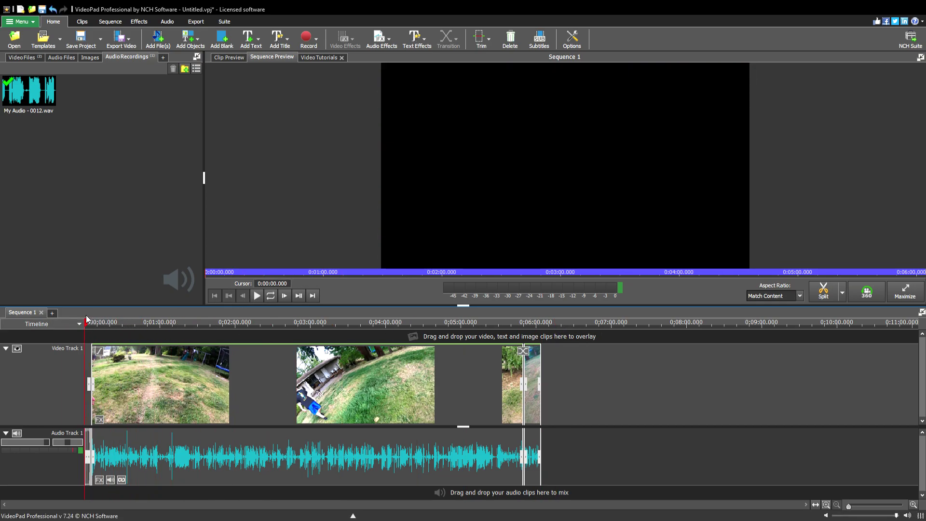
{"action": "mouse_move", "coordinate": [88, 321]}
{"action": "left_mouse_down"}
{"action": "mouse_move", "coordinate": [300, 342]}
{"action": "mouse_move", "coordinate": [545, 340]}
{"action": "mouse_move", "coordinate": [87, 338]}
{"action": "mouse_move", "coordinate": [413, 337]}
{"action": "mouse_move", "coordinate": [85, 333]}
{"action": "mouse_move", "coordinate": [106, 322]}
{"action": "left_mouse_up"}
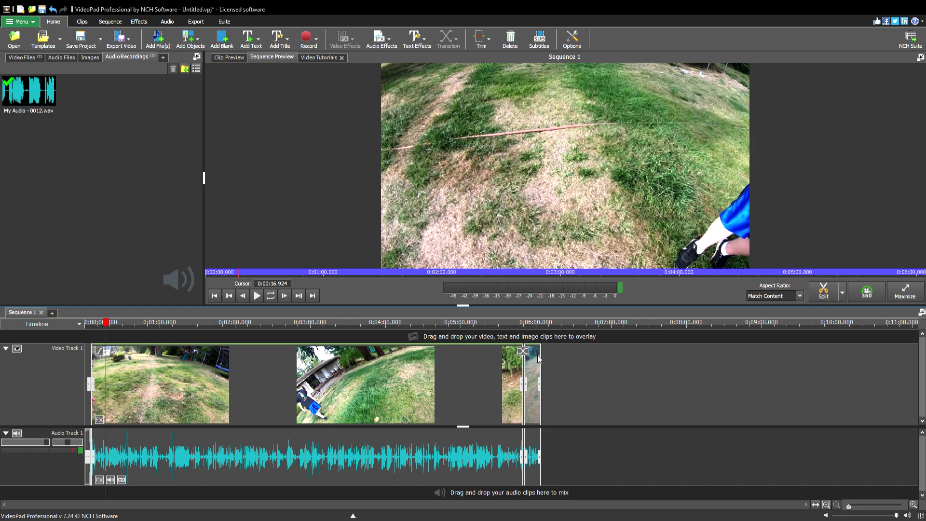
{"action": "left_click_drag", "start_coordinate": [106, 322], "coordinate": [51, 299]}
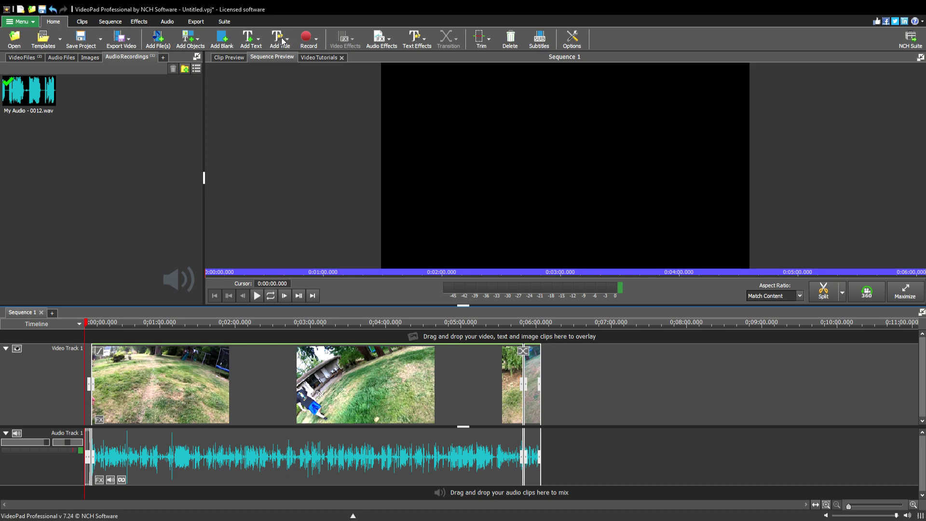
{"action": "left_click", "coordinate": [727, 322]}
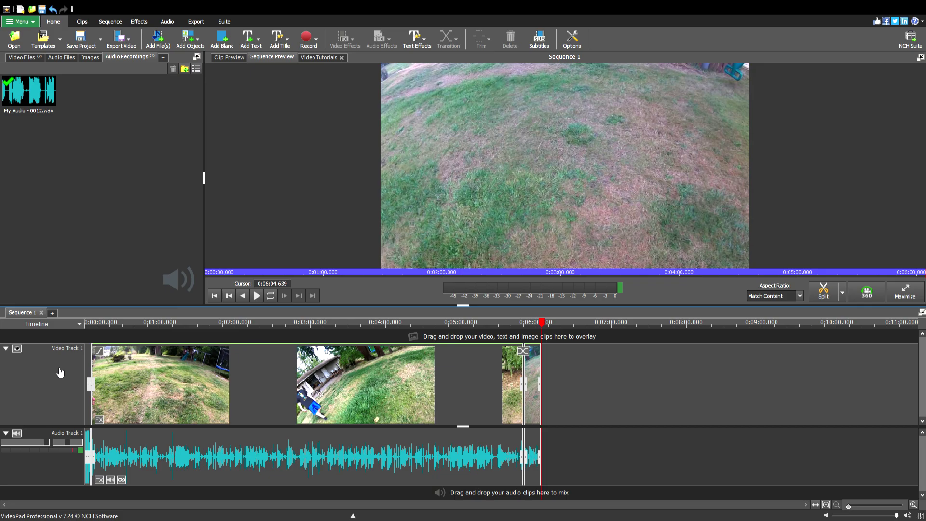
Step: Switch the media bin from Audio Recordings back to Video Files to show both test videos
{"action": "mouse_move", "coordinate": [504, 71]}
{"action": "left_click", "coordinate": [27, 58]}
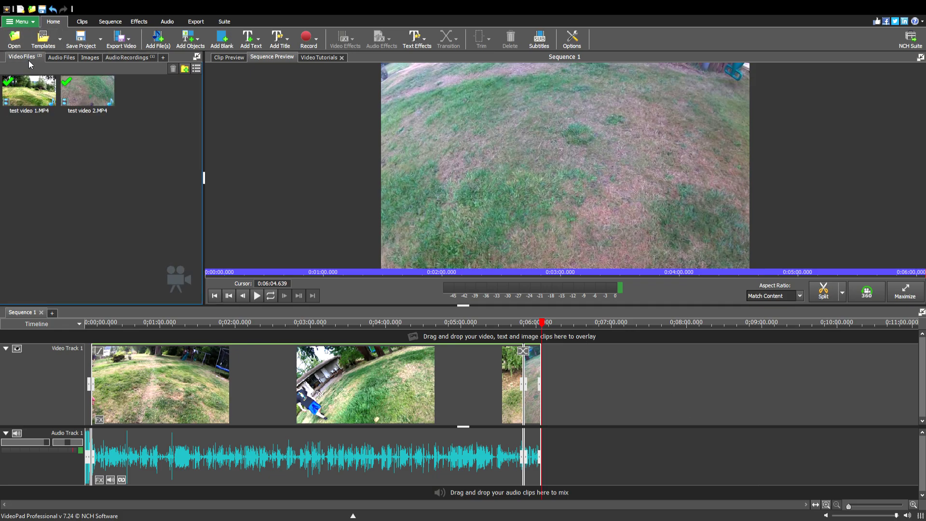
{"action": "left_click", "coordinate": [127, 57]}
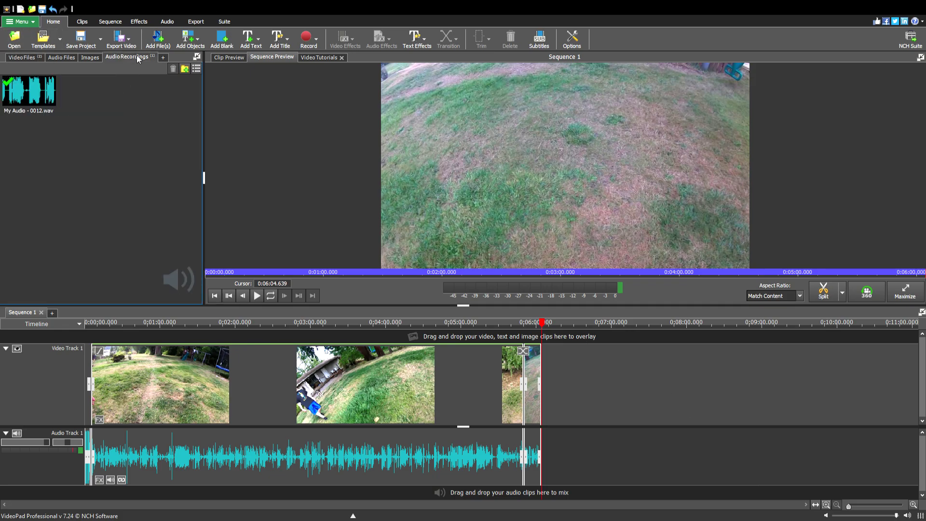
{"action": "left_click", "coordinate": [14, 61]}
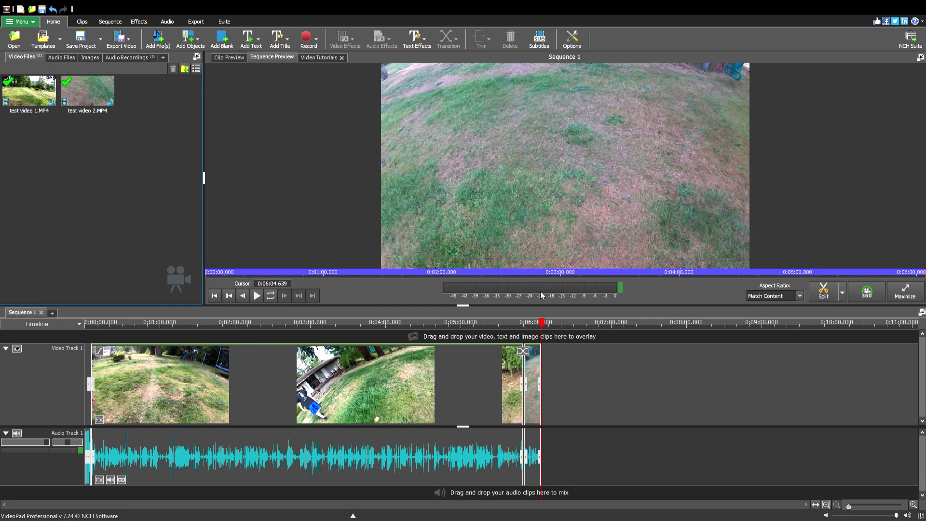
{"action": "left_click", "coordinate": [134, 380]}
{"action": "left_click_drag", "start_coordinate": [125, 380], "coordinate": [10, 372]}
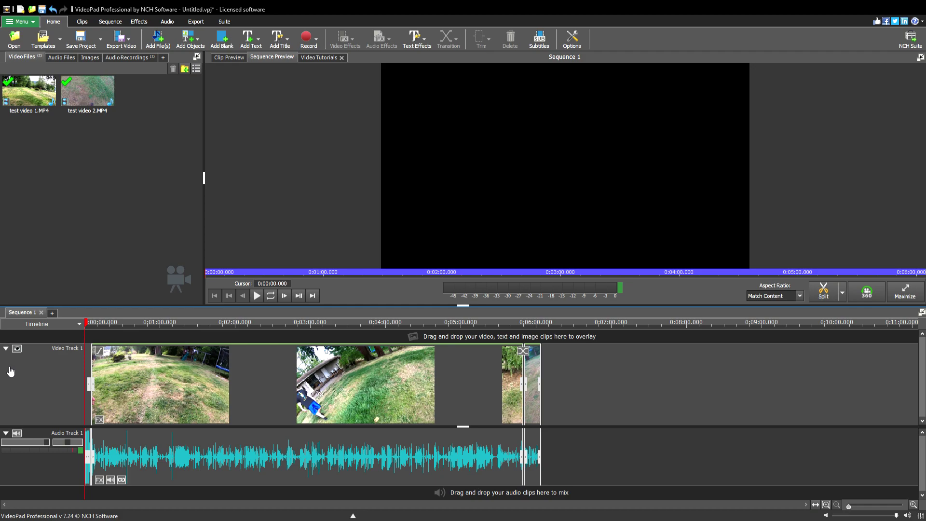
{"action": "left_click", "coordinate": [258, 296]}
{"action": "left_click", "coordinate": [258, 296]}
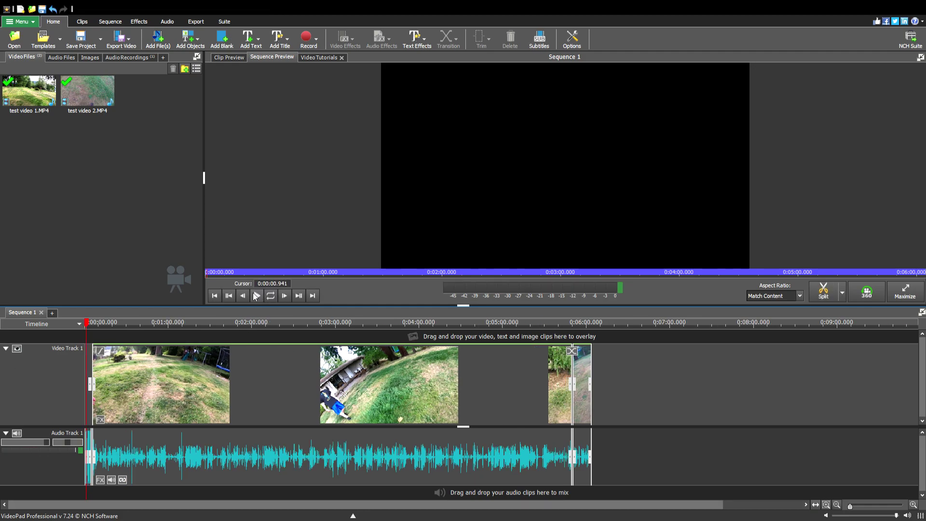
{"action": "left_click_drag", "start_coordinate": [92, 326], "coordinate": [325, 316]}
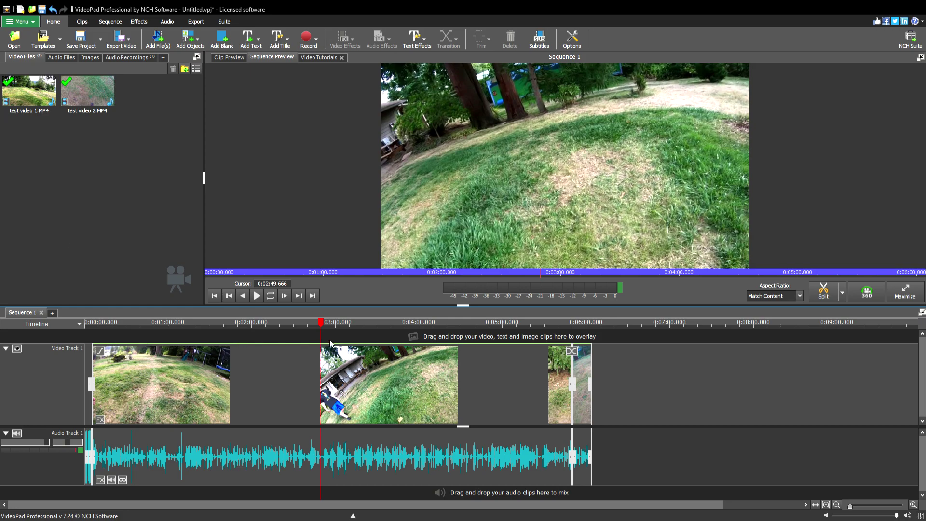
{"action": "left_click", "coordinate": [315, 322]}
{"action": "left_click_drag", "start_coordinate": [316, 324], "coordinate": [344, 323]}
{"action": "left_click_drag", "start_coordinate": [348, 287], "coordinate": [339, 297]}
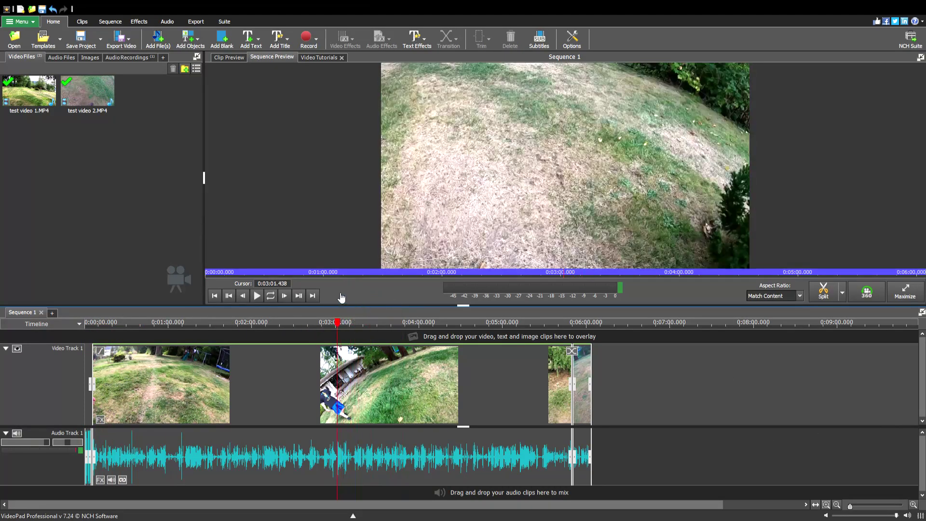